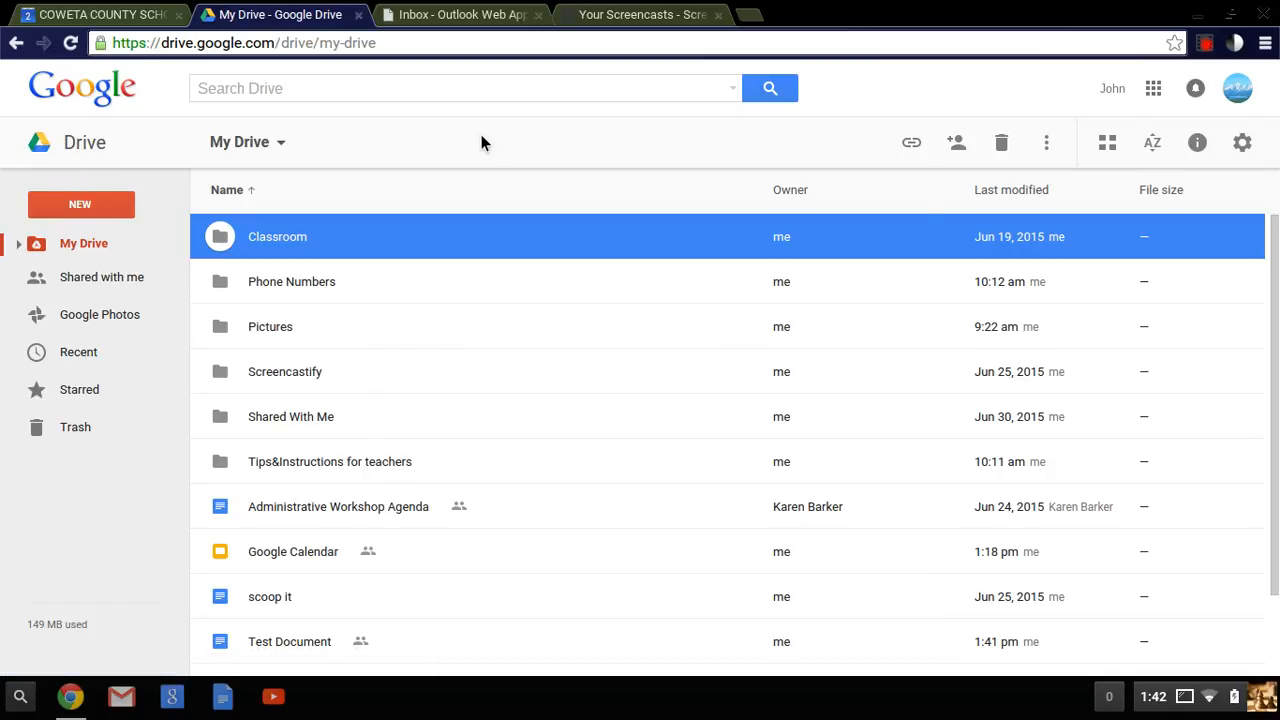
Open Google Drive from the Google apps and create a new blank Google Docs document in My Drive
{"action": "left_click", "coordinate": [1158, 90]}
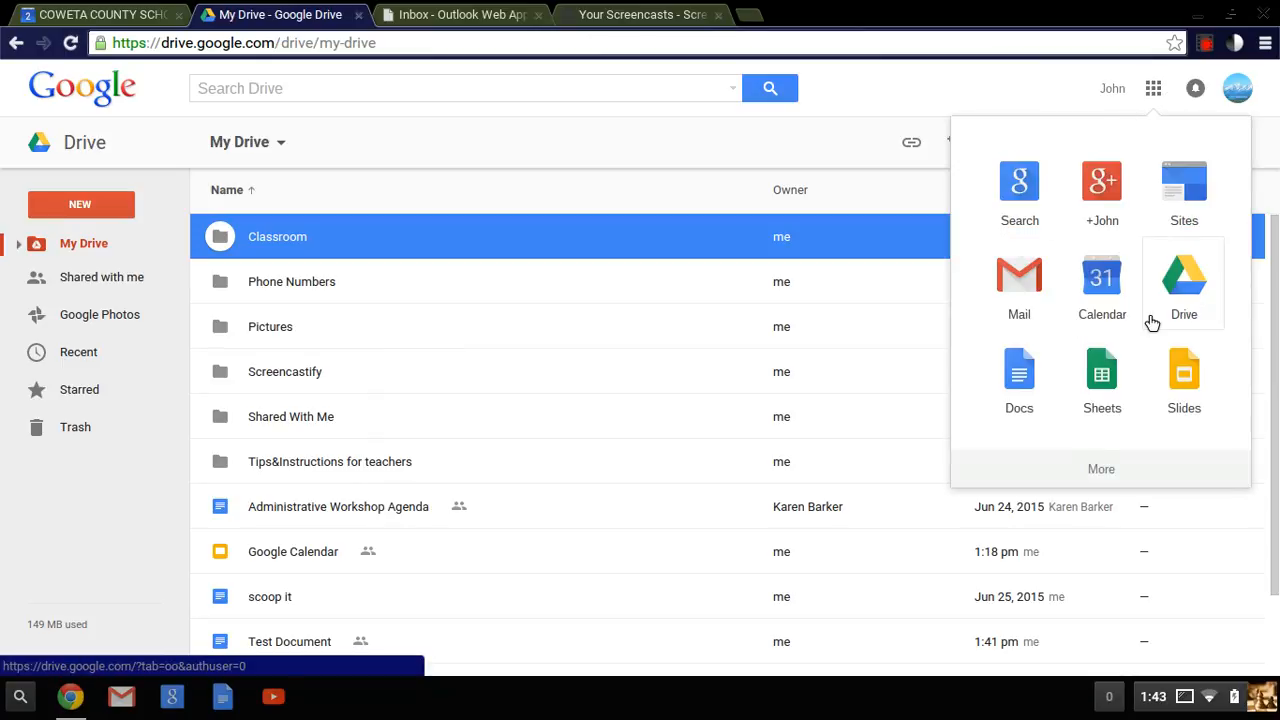
{"action": "left_click", "coordinate": [1194, 289]}
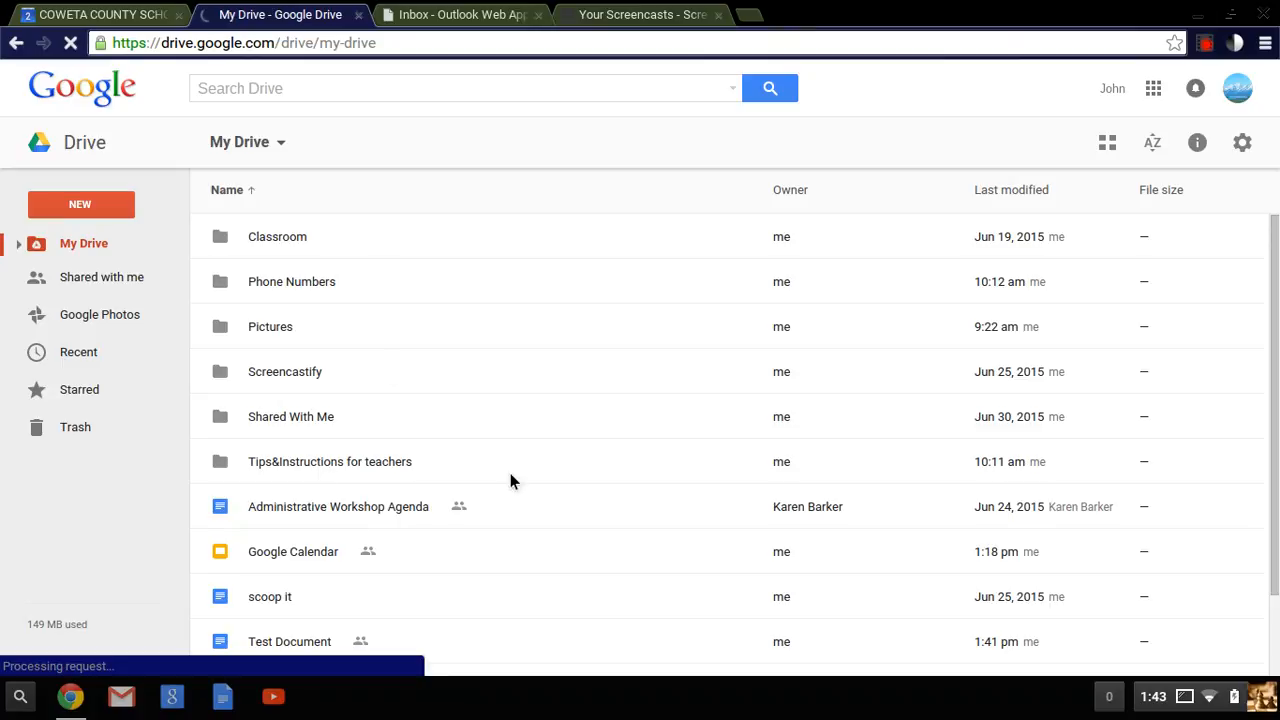
{"action": "scroll", "coordinate": [568, 390], "scroll_direction": "down", "scroll_amount": 1}
{"action": "scroll", "coordinate": [563, 413], "scroll_direction": "up", "scroll_amount": 1}
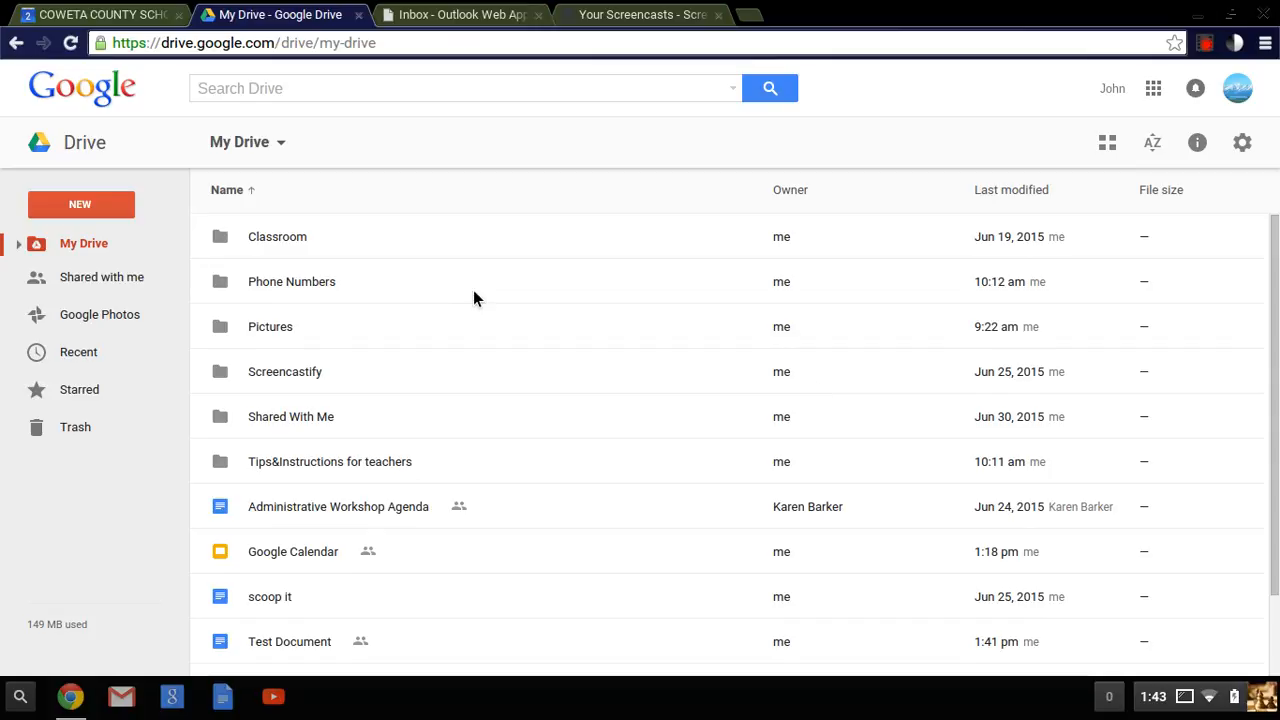
{"action": "left_click", "coordinate": [101, 207]}
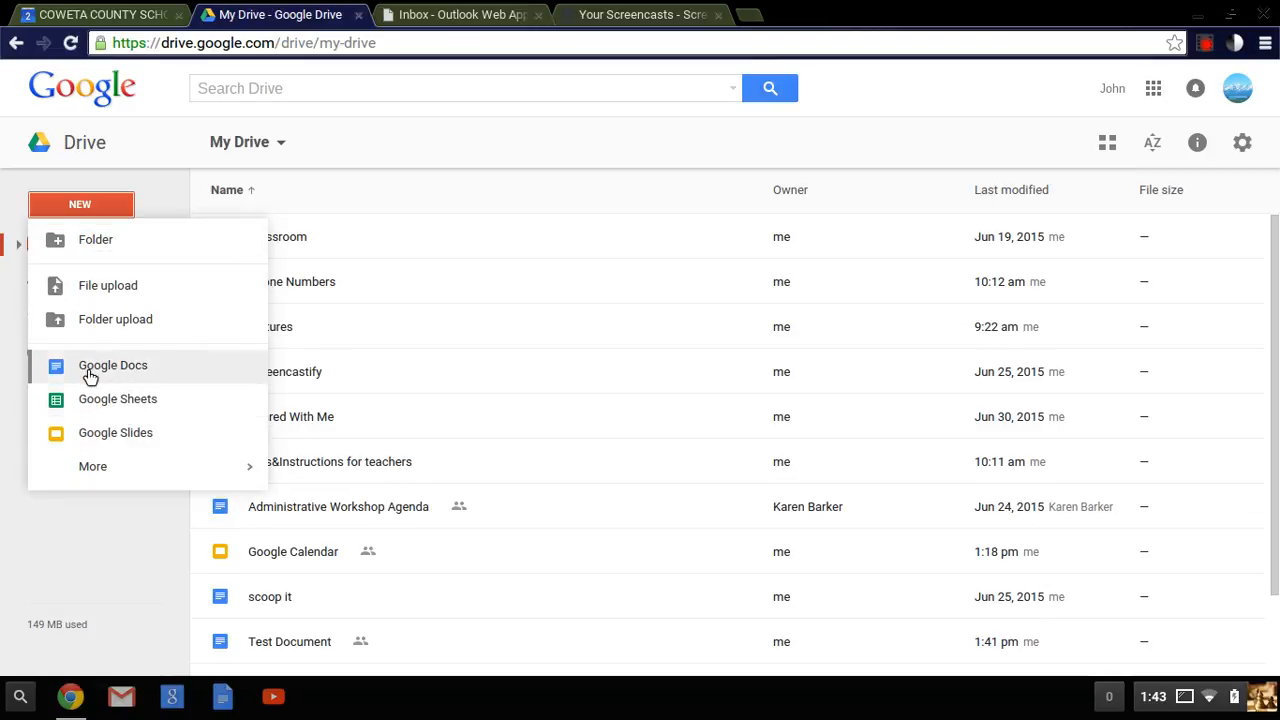
{"action": "left_click", "coordinate": [150, 377]}
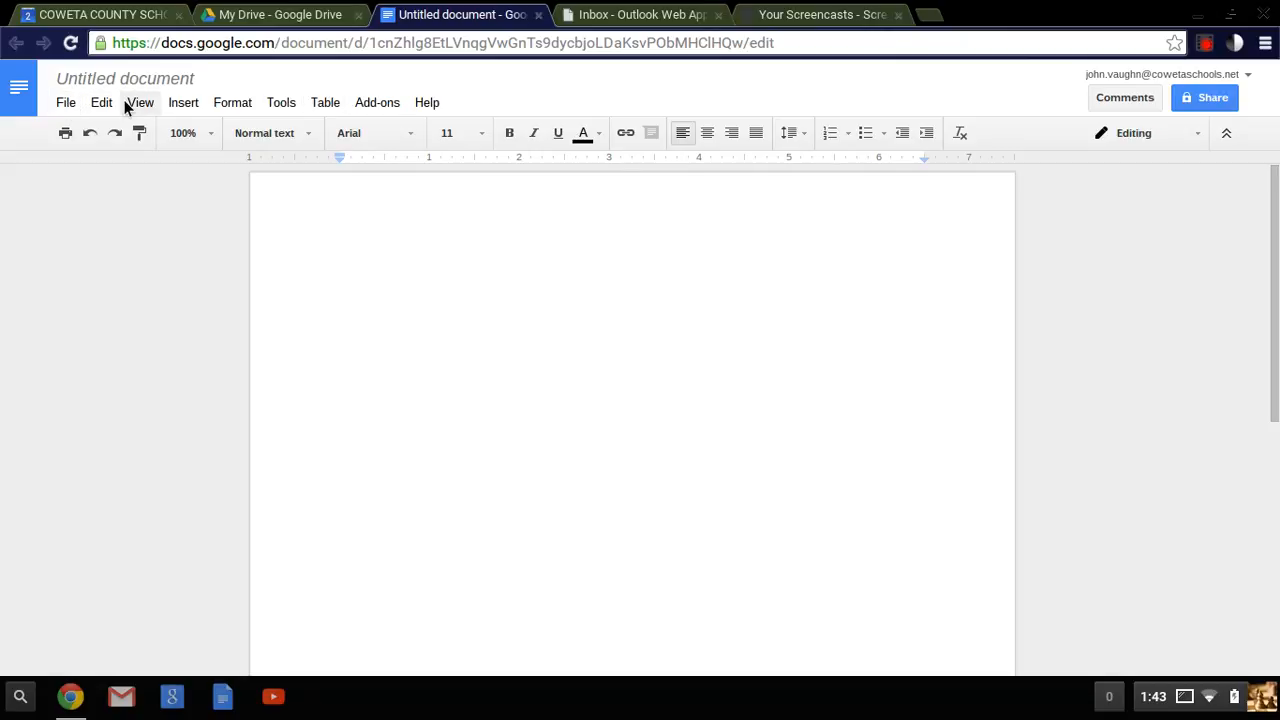
{"action": "left_click", "coordinate": [66, 103]}
{"action": "mouse_move", "coordinate": [108, 107]}
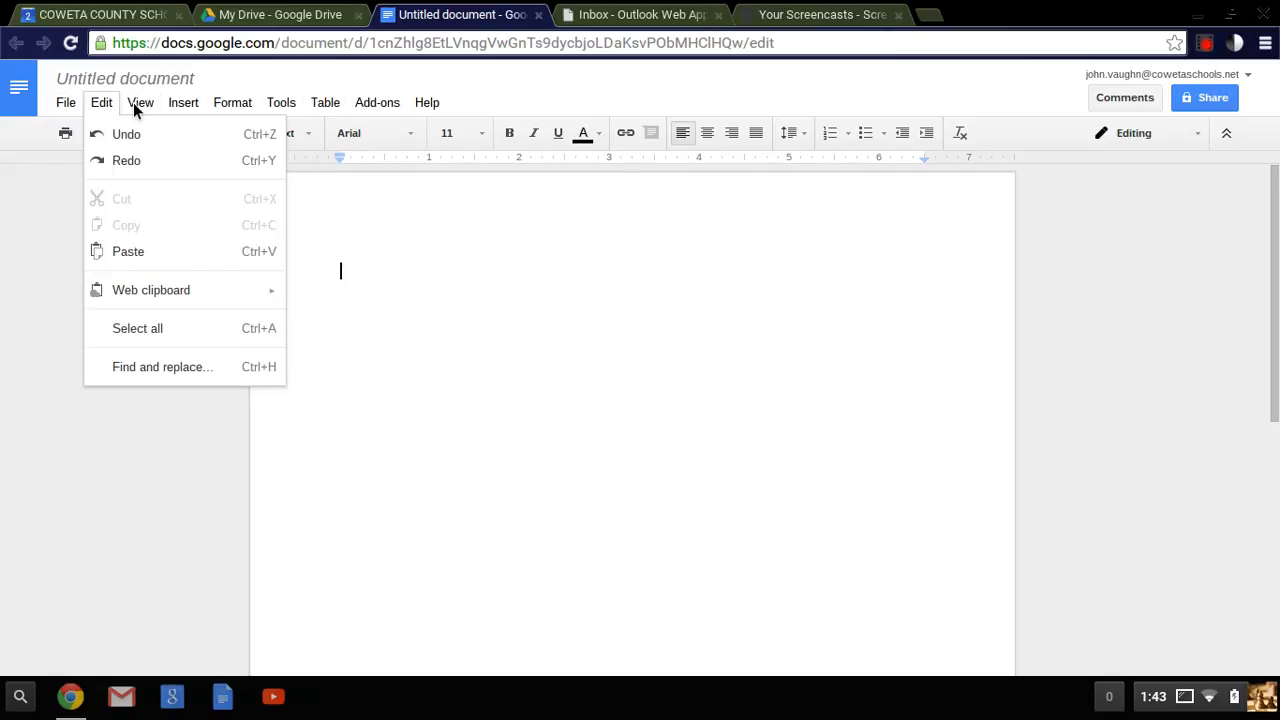
{"action": "mouse_move", "coordinate": [192, 102]}
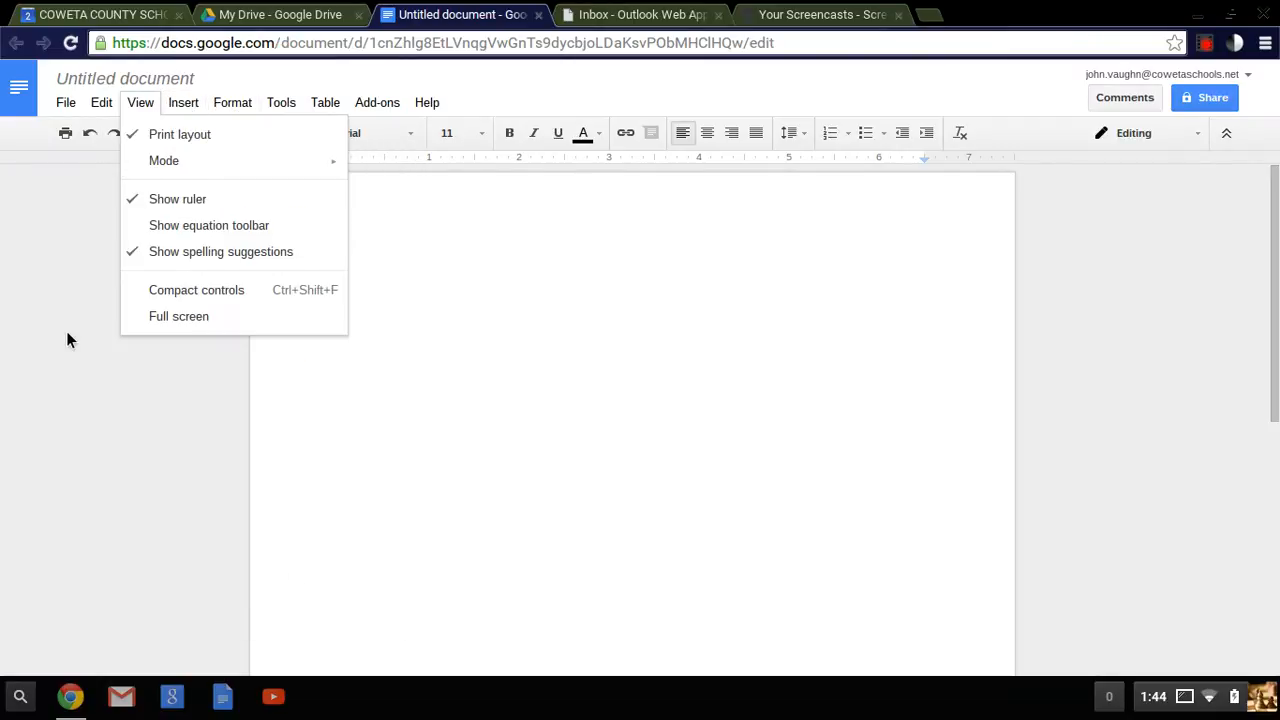
{"action": "left_click", "coordinate": [49, 263]}
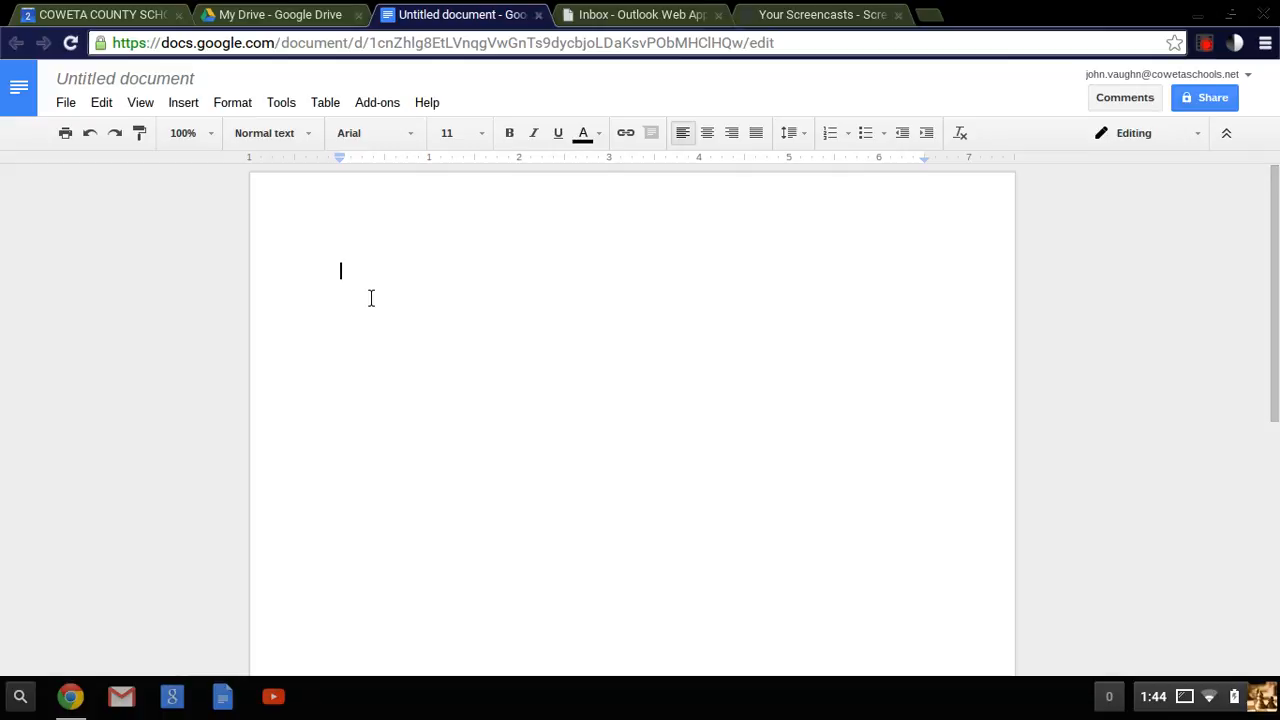
Write "Now is the tine for all good ment to come to the aid of their country." in the document
{"action": "type", "text": "Now is the tine to"}
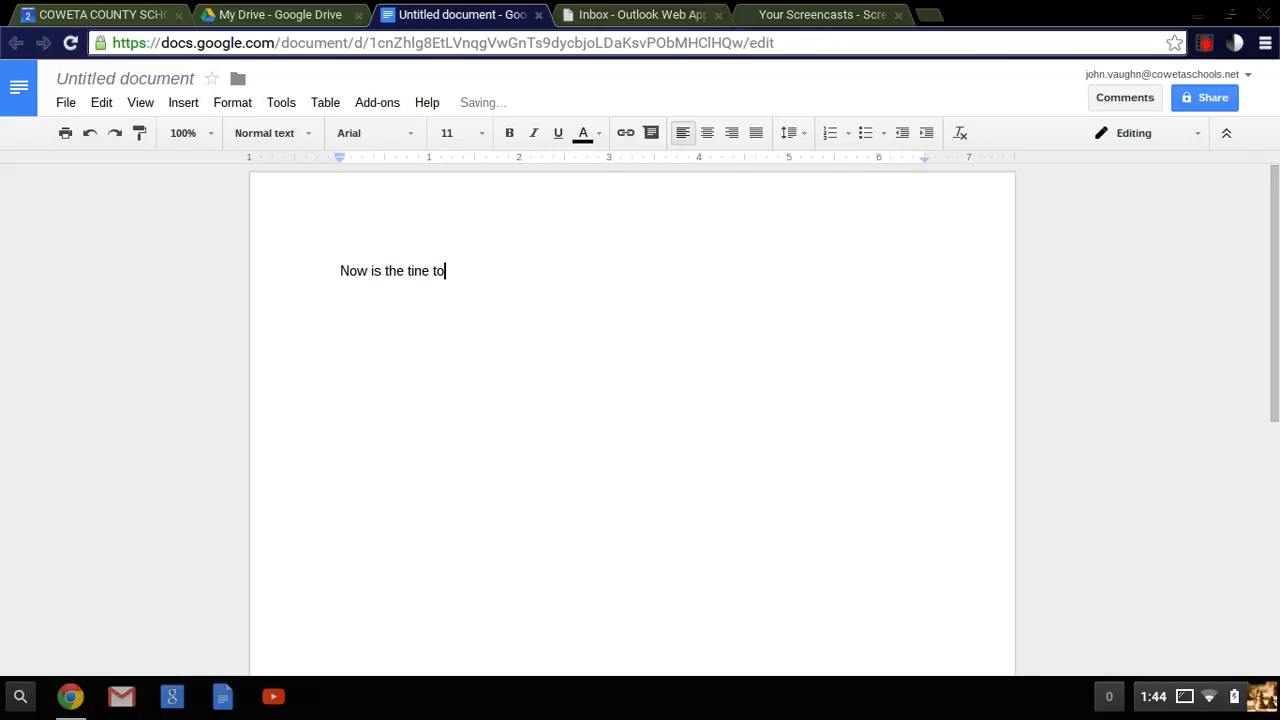
{"action": "key", "text": "BackSpace"}
{"action": "key", "text": "BackSpace"}
{"action": "type", "text": "for all"}
{"action": "key", "text": "BackSpace"}
{"action": "key", "text": "BackSpace"}
{"action": "type", "text": "ll good ment to come to the aid of their country."}
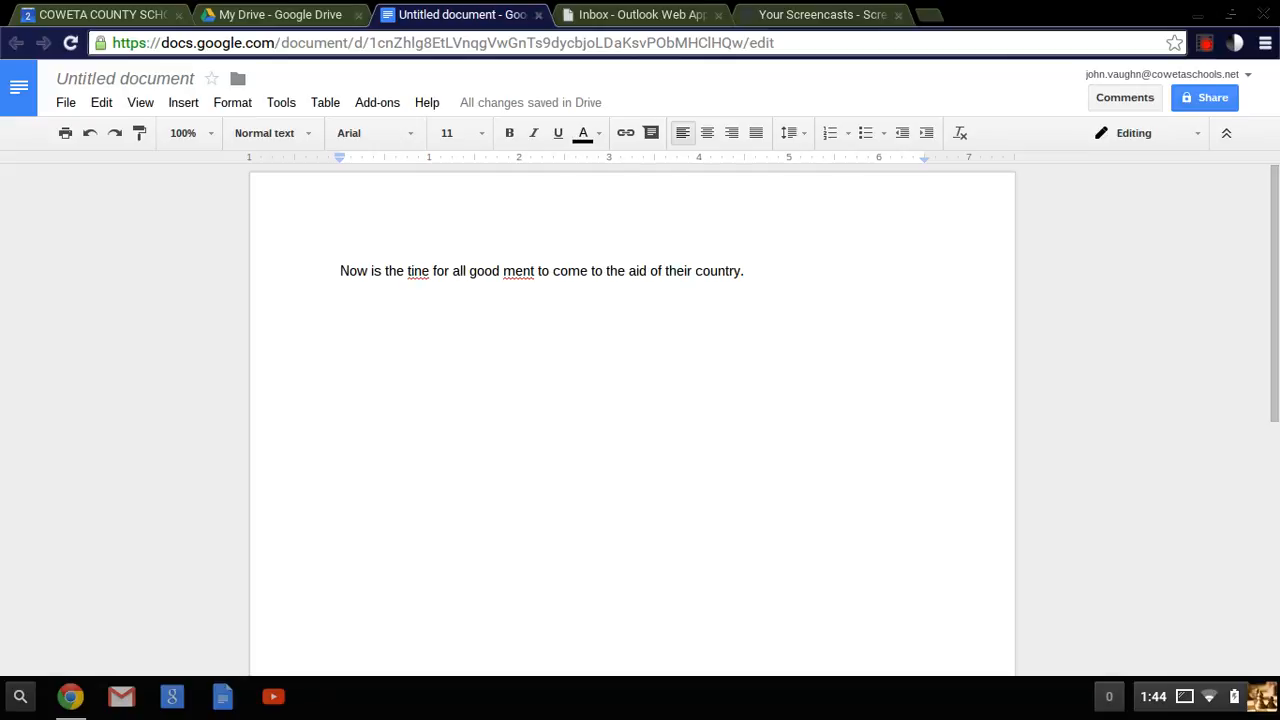
Correct the misspelled words with the spelling suggestions, replacing "ment" with "men" and "tine" with "time"
{"action": "right_click", "coordinate": [520, 266]}
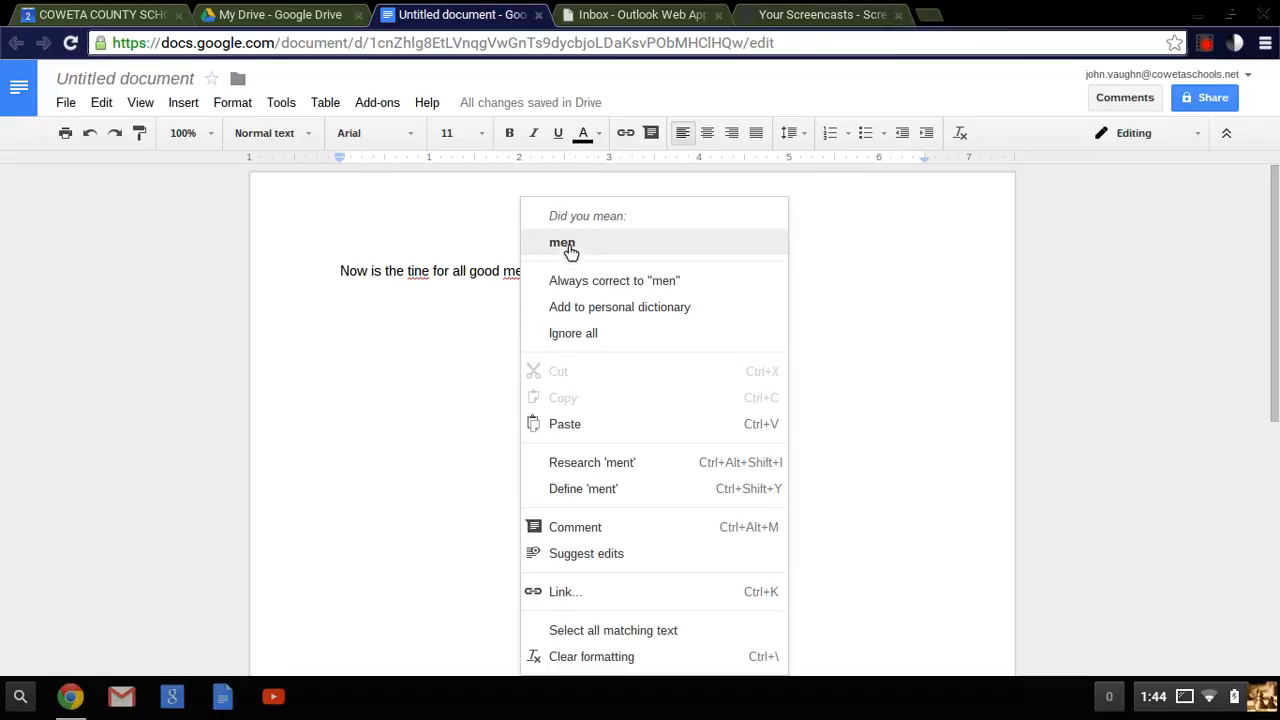
{"action": "left_click", "coordinate": [562, 243]}
{"action": "left_click", "coordinate": [415, 272]}
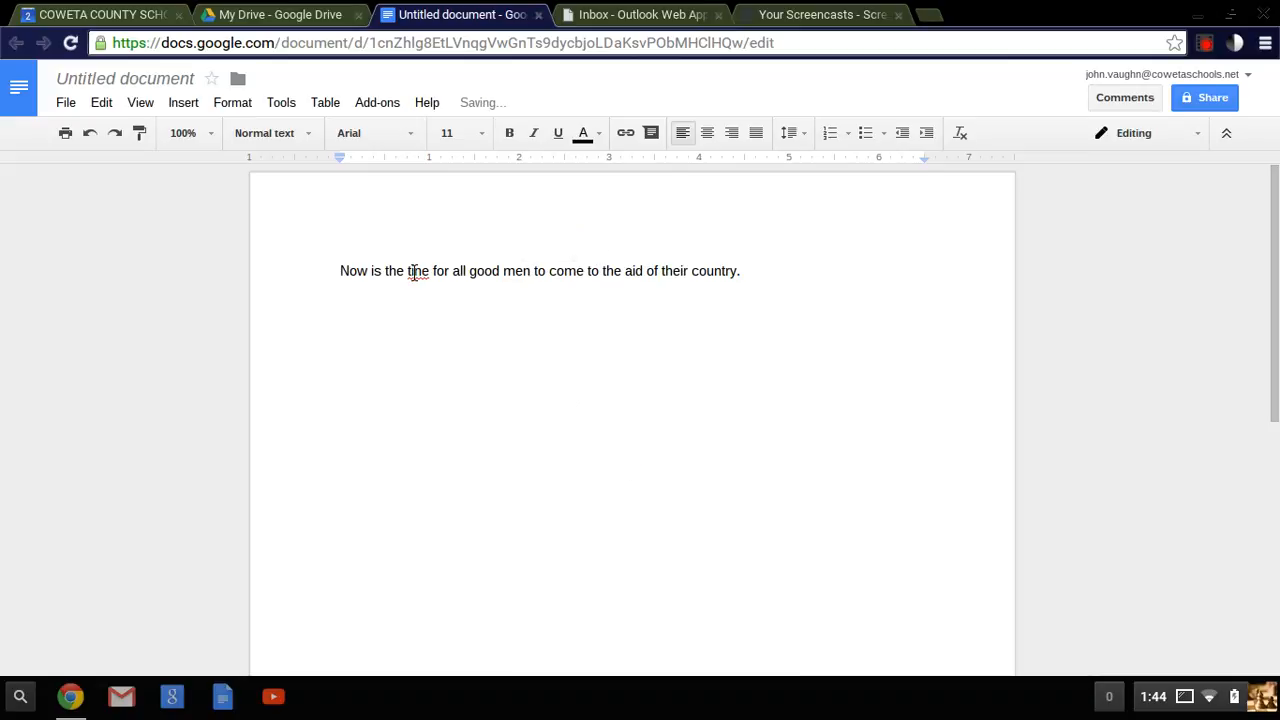
{"action": "right_click", "coordinate": [417, 270]}
{"action": "left_click", "coordinate": [449, 249]}
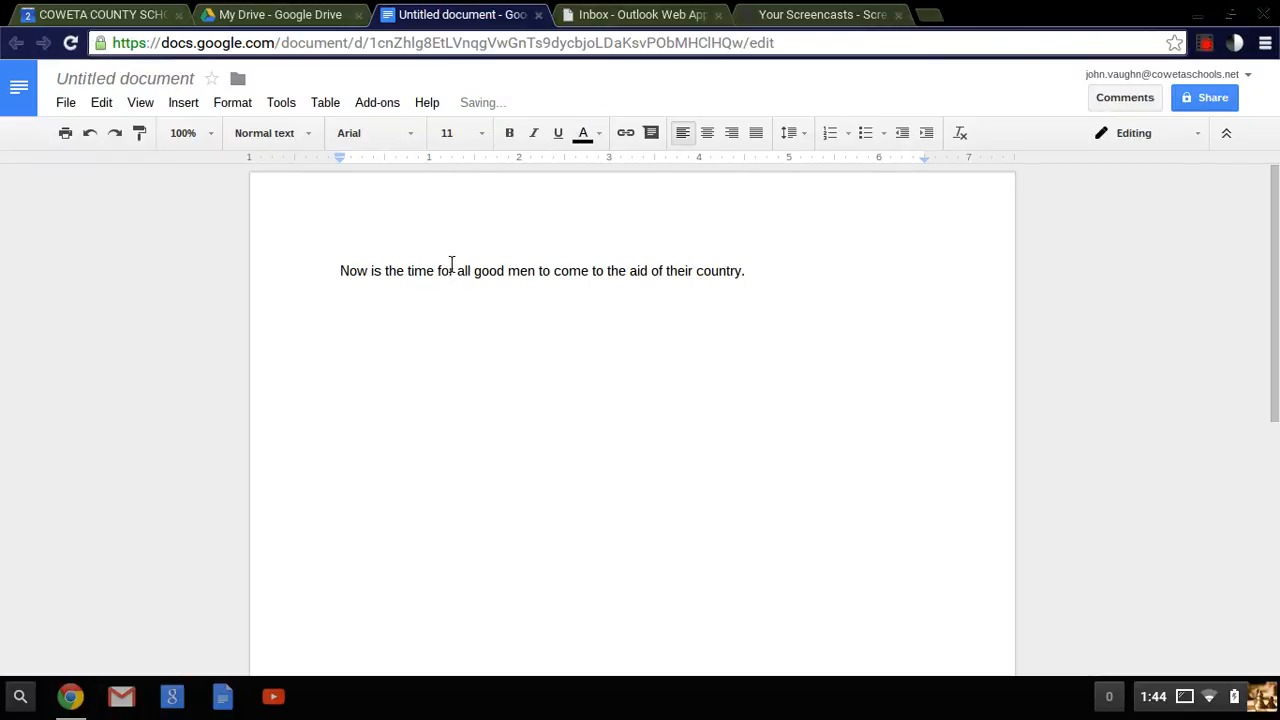
{"action": "left_click", "coordinate": [774, 277]}
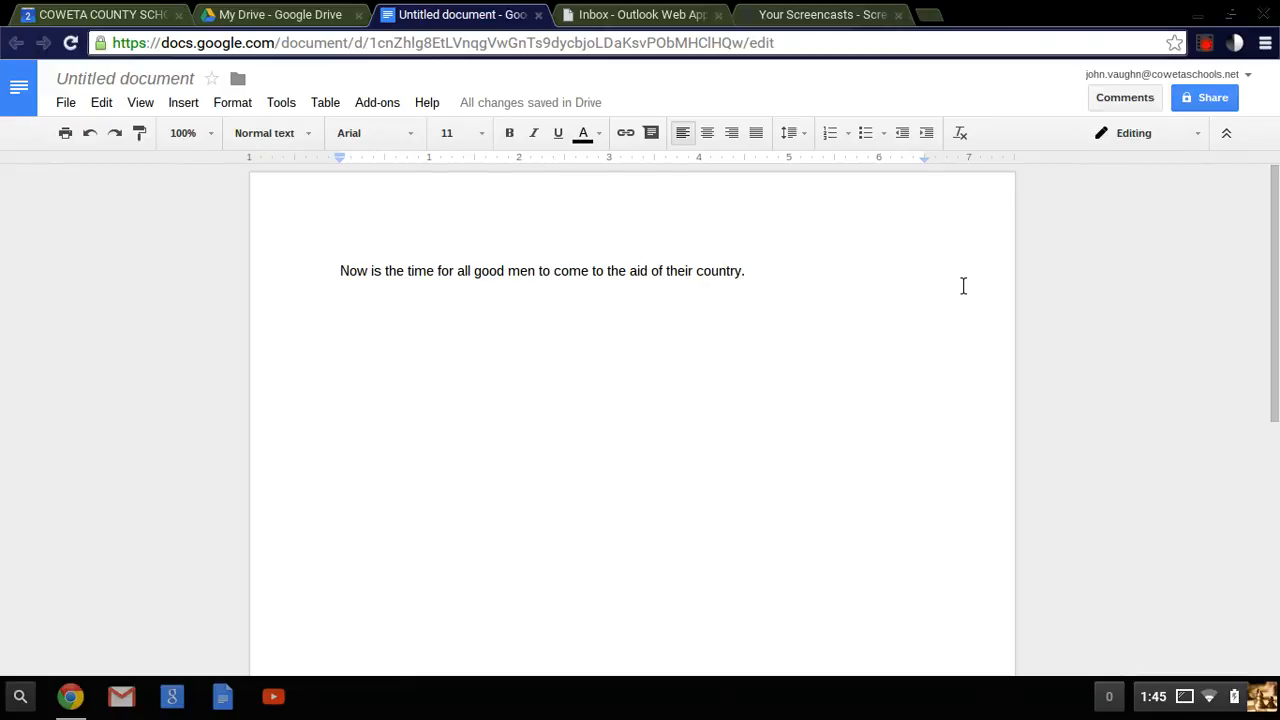
Start sharing the document and save it under the name "Test document 1"
{"action": "left_click", "coordinate": [1211, 100]}
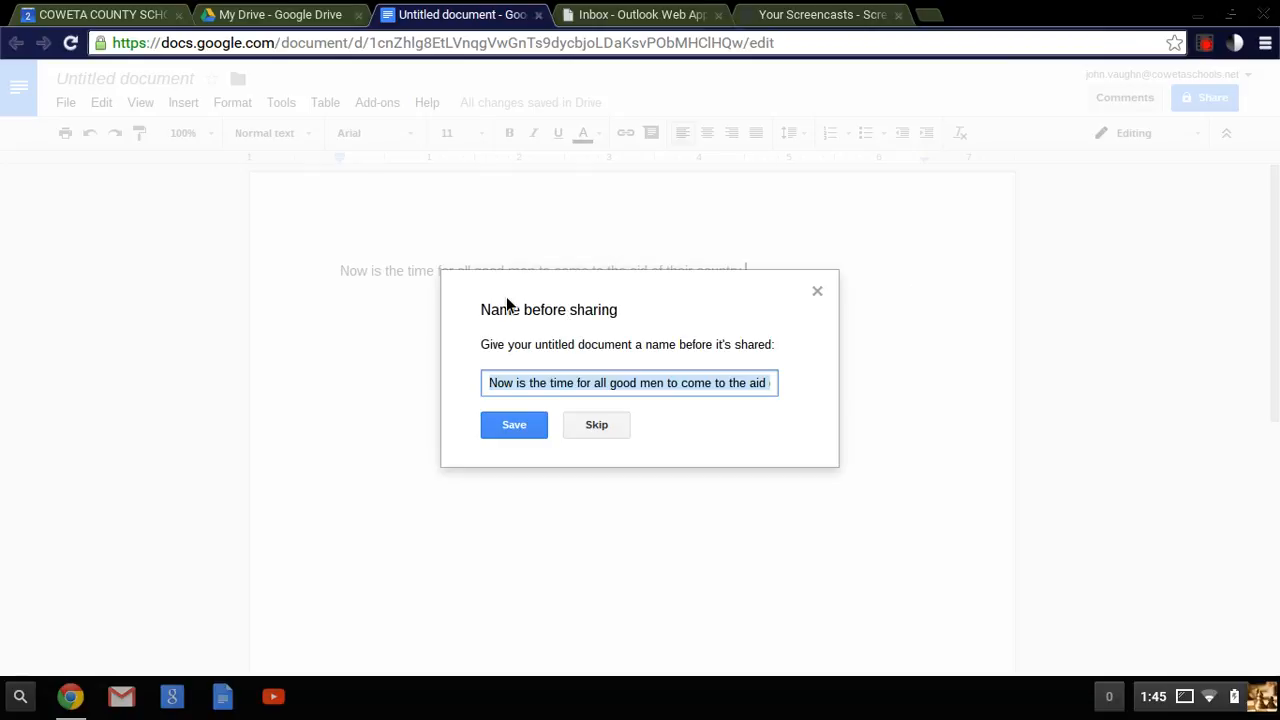
{"action": "key", "text": "BackSpace"}
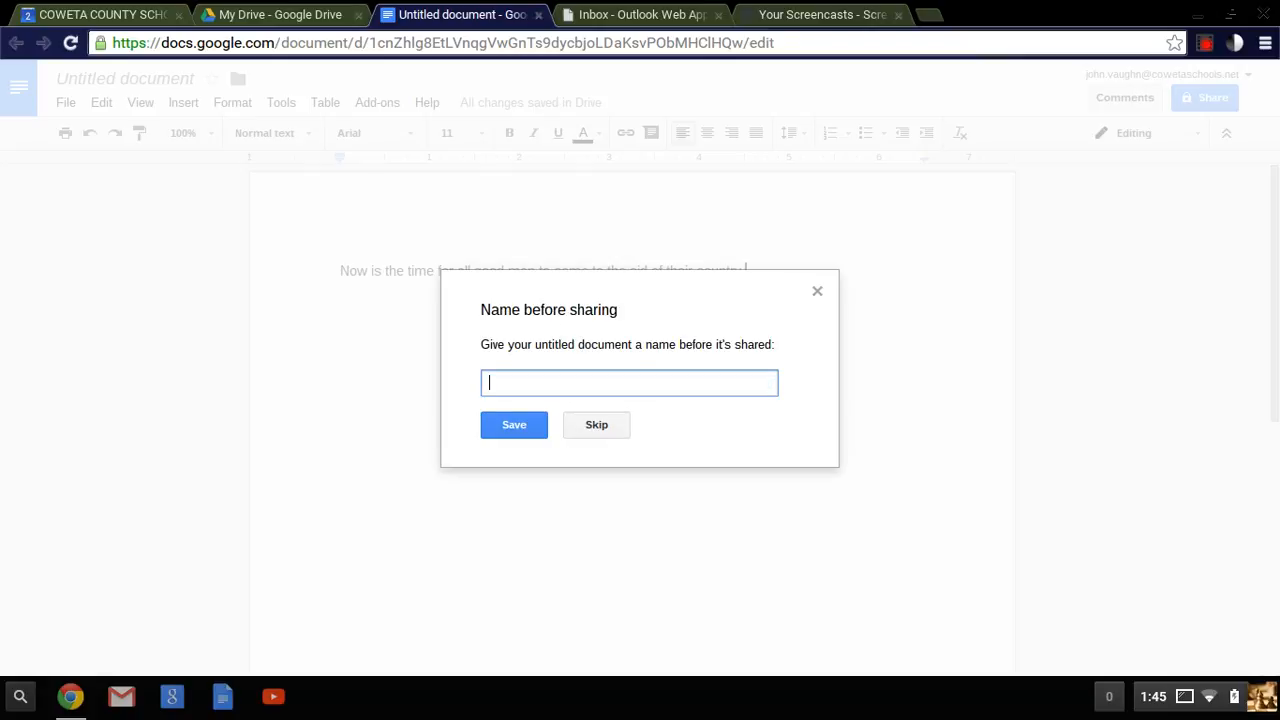
{"action": "type", "text": "Test document 1"}
{"action": "left_click", "coordinate": [516, 420]}
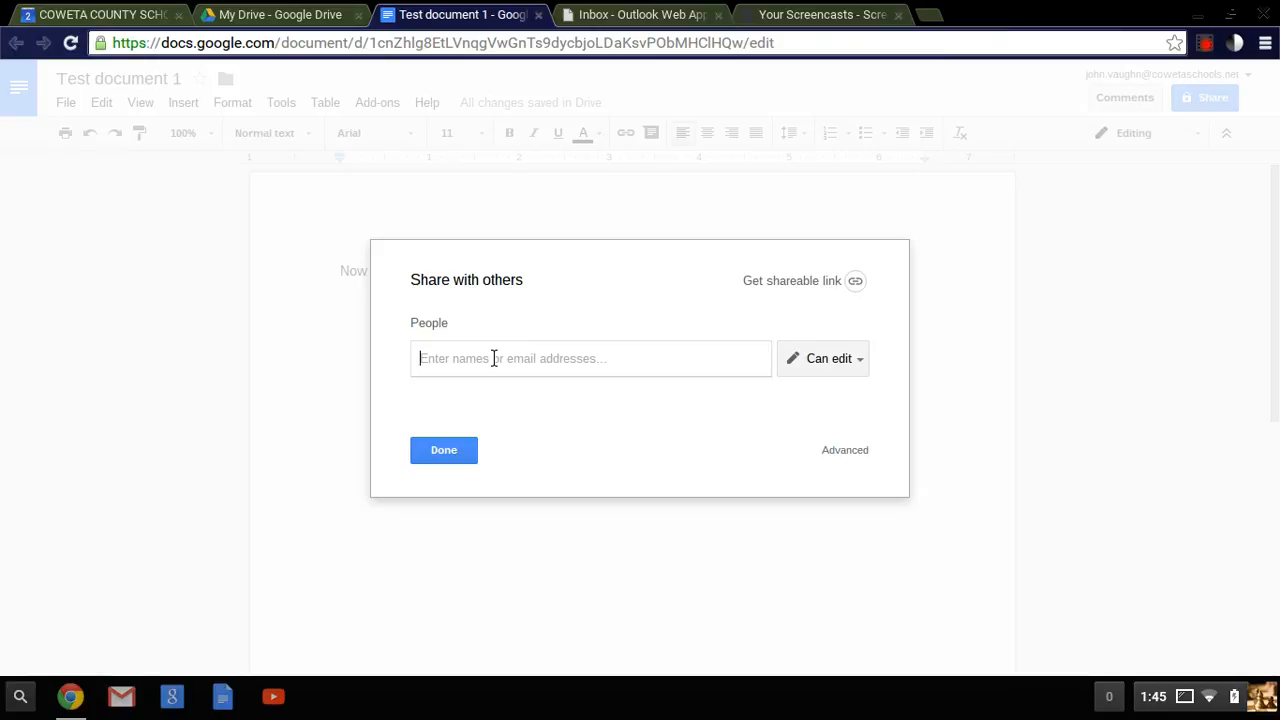
Add the first suggested contact for "m" as a recipient with the note "This is for our upocoming meeting"
{"action": "type", "text": "m"}
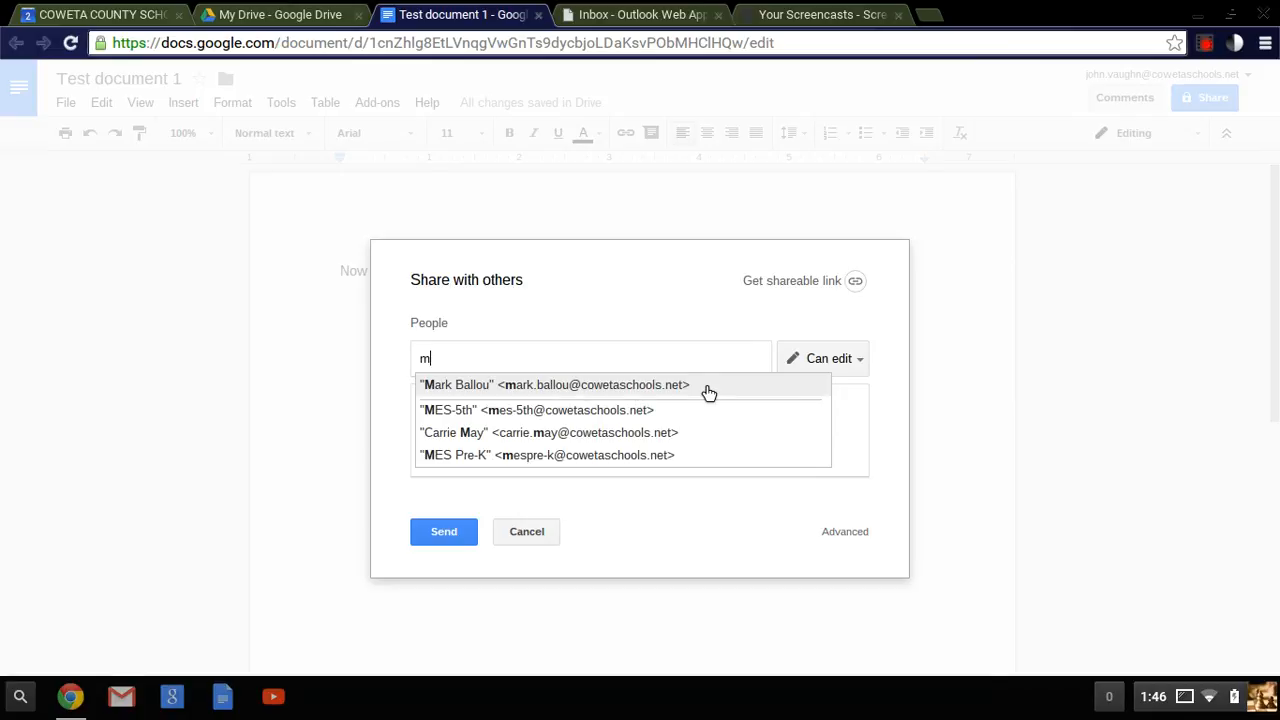
{"action": "left_click", "coordinate": [527, 388]}
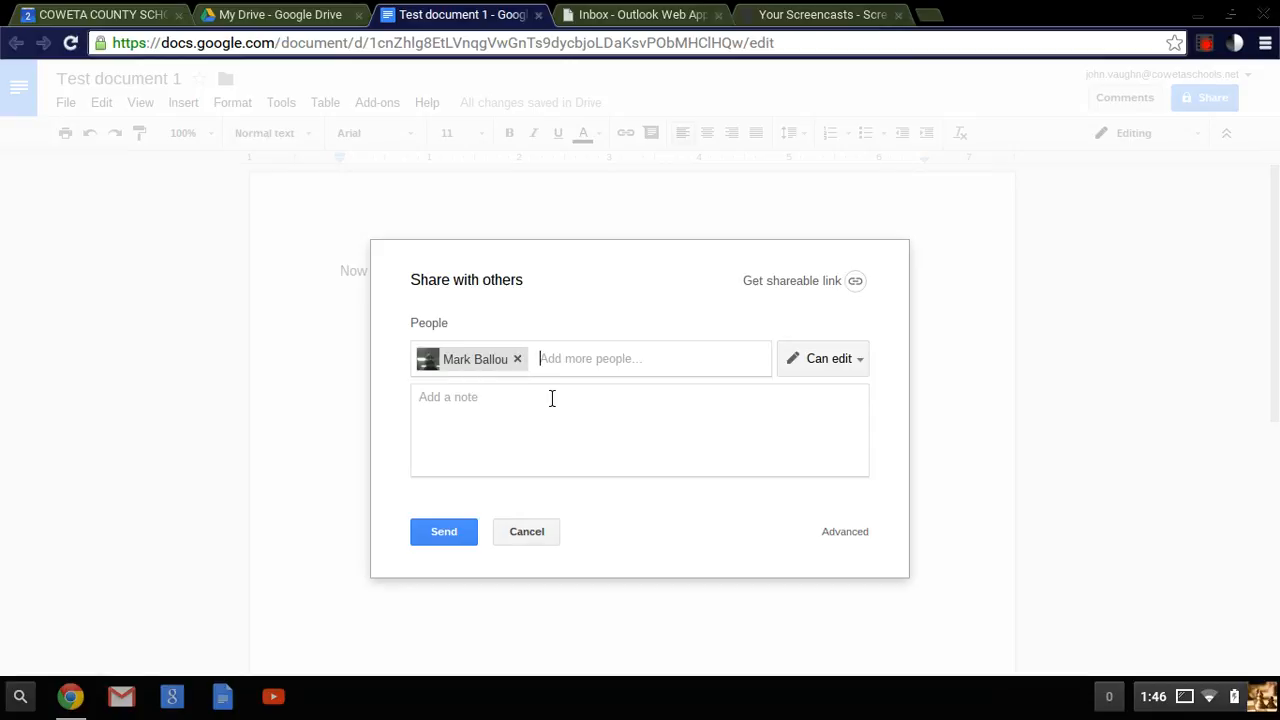
{"action": "left_click", "coordinate": [458, 405]}
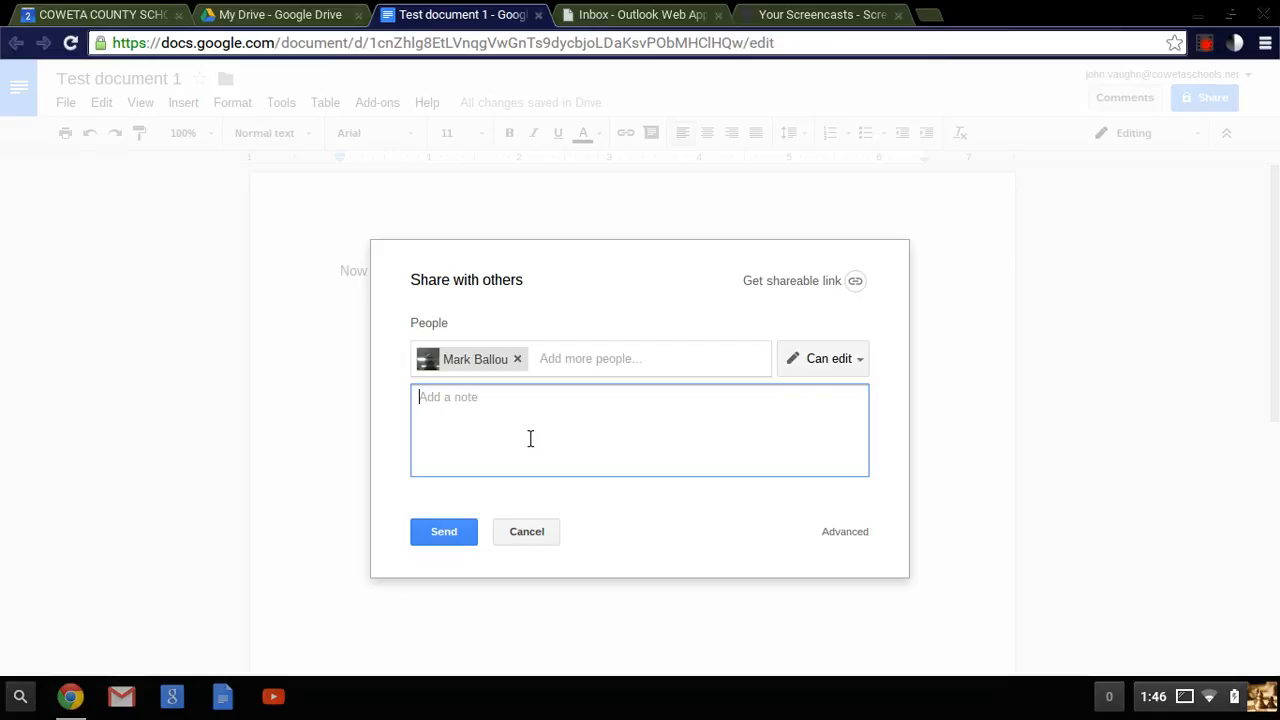
{"action": "type", "text": "This is for our upoco"}
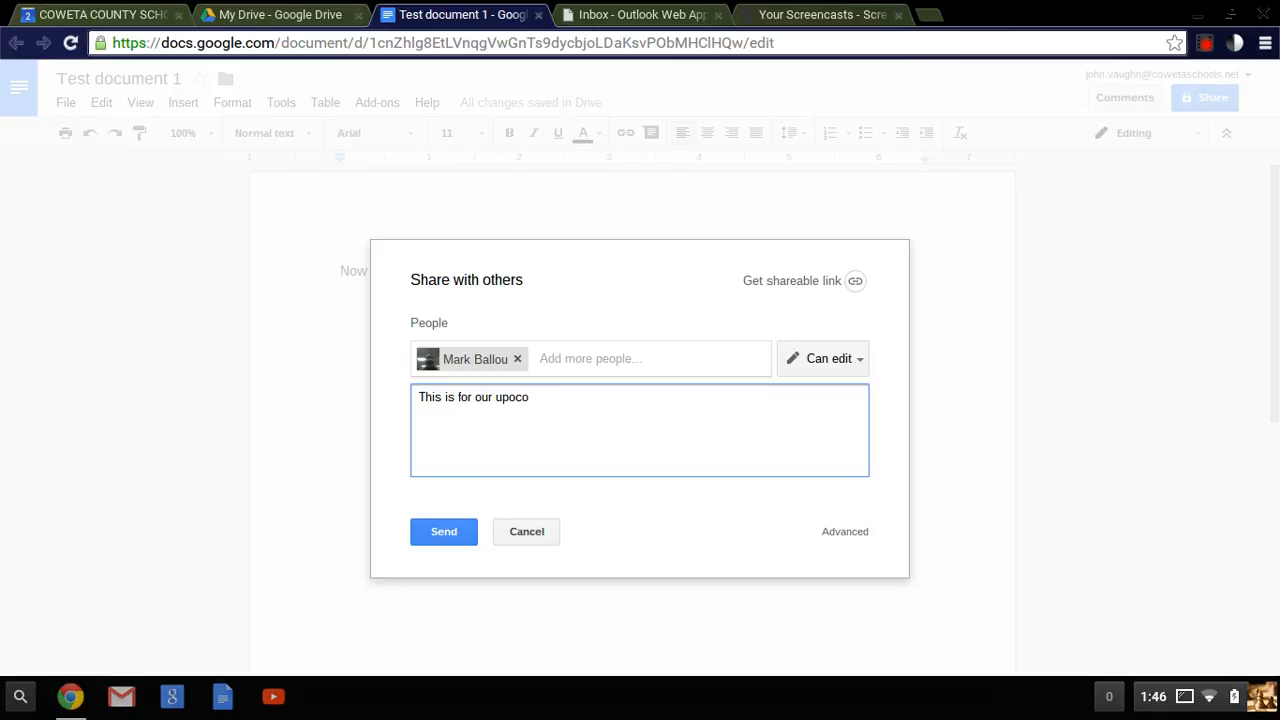
{"action": "key", "text": "BackSpace"}
{"action": "key", "text": "BackSpace"}
{"action": "key", "text": "BackSpace"}
{"action": "type", "text": "coming meeting"}
Set the recipient's access to Can comment, after trying Can view, and send the sharing invitation
{"action": "left_click", "coordinate": [858, 361]}
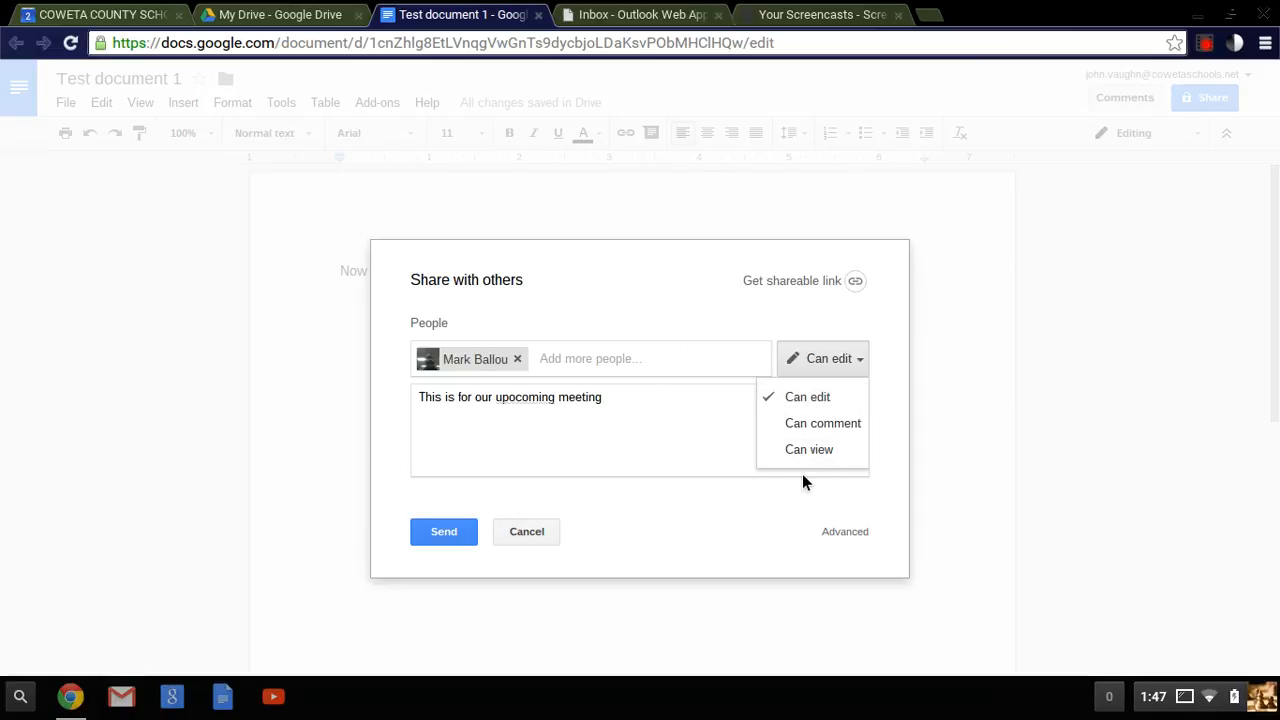
{"action": "left_click", "coordinate": [818, 451]}
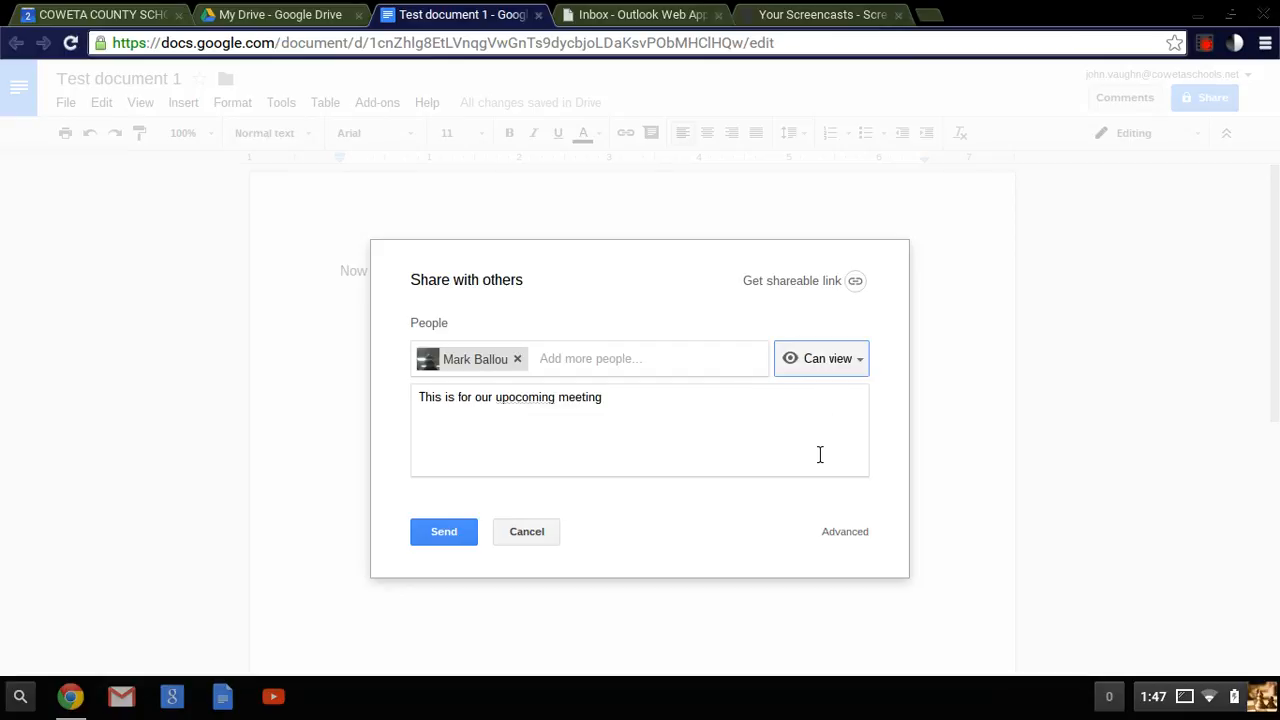
{"action": "left_click", "coordinate": [850, 360]}
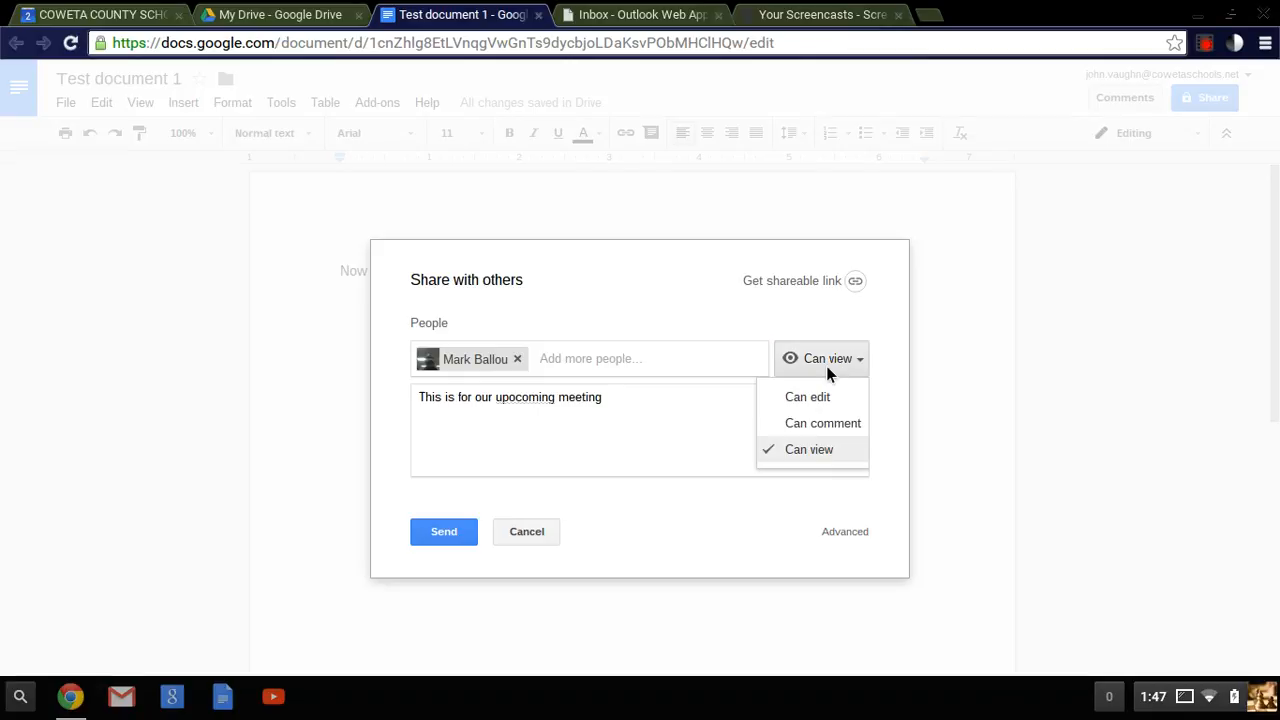
{"action": "left_click", "coordinate": [809, 423]}
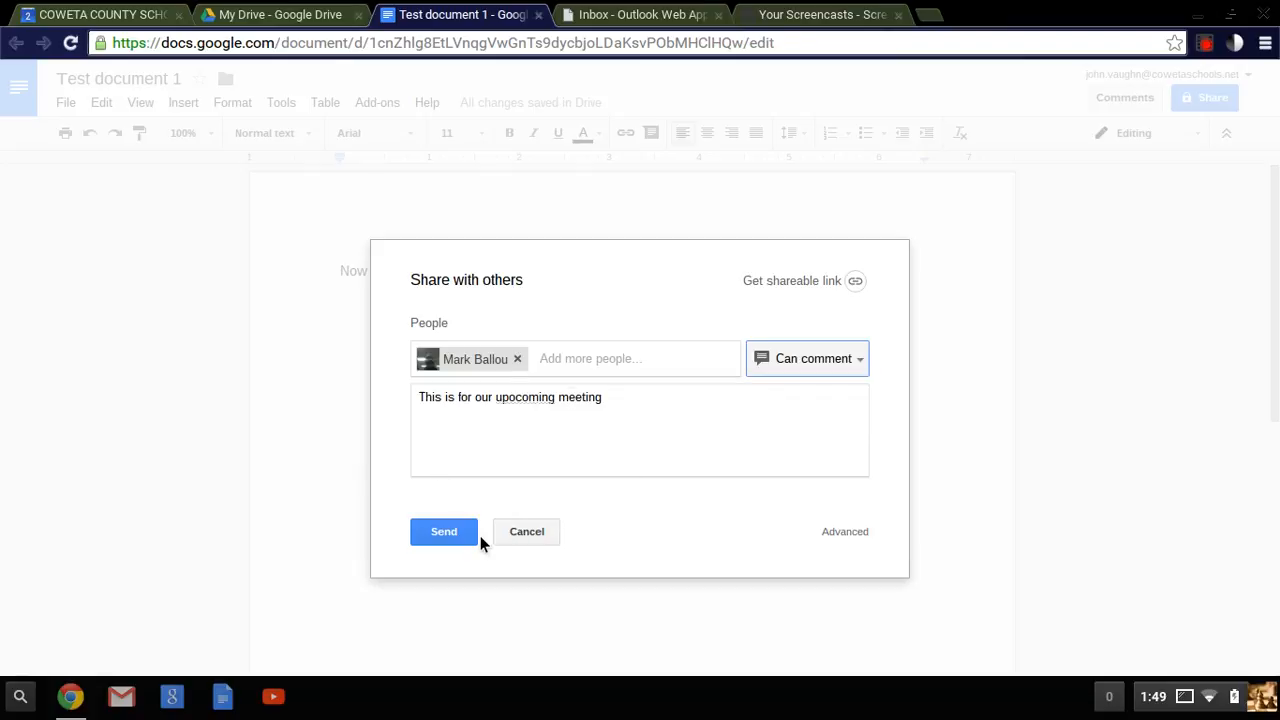
{"action": "left_click", "coordinate": [448, 534]}
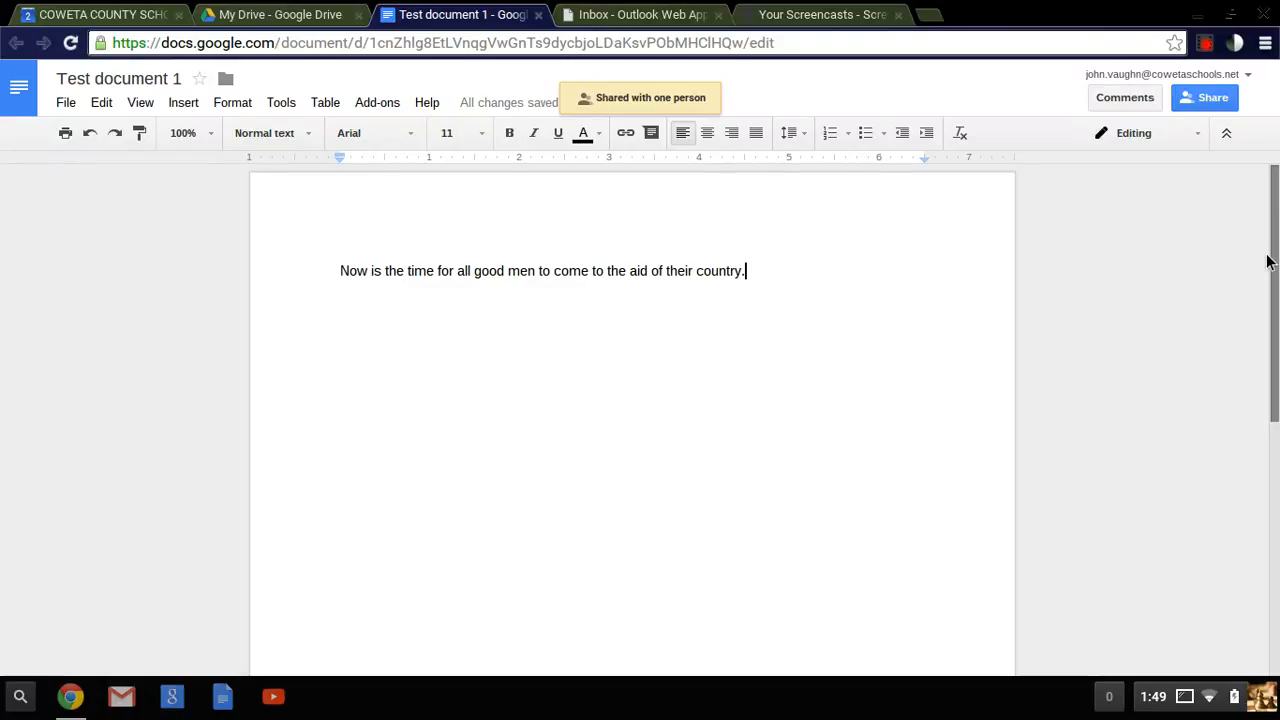
Close the document and look for "Test document 1" in the My Drive file list
{"action": "left_click", "coordinate": [538, 15]}
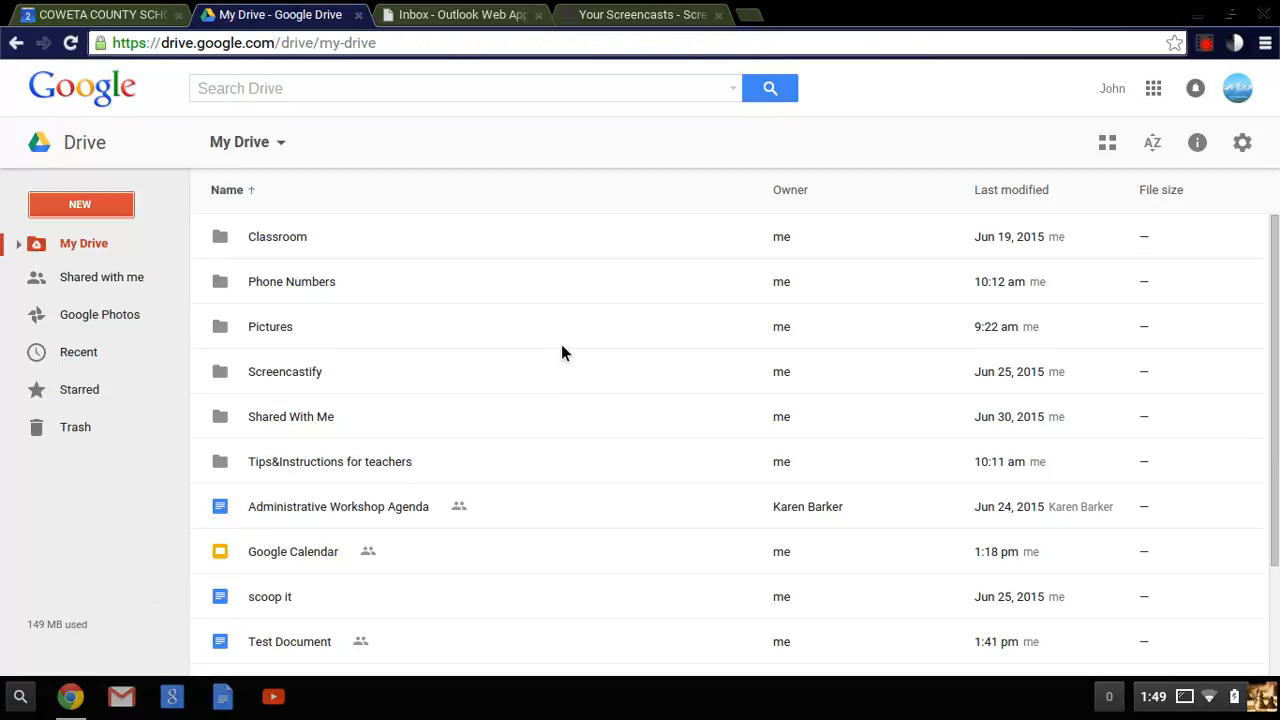
{"action": "scroll", "coordinate": [555, 355], "scroll_direction": "down", "scroll_amount": 3}
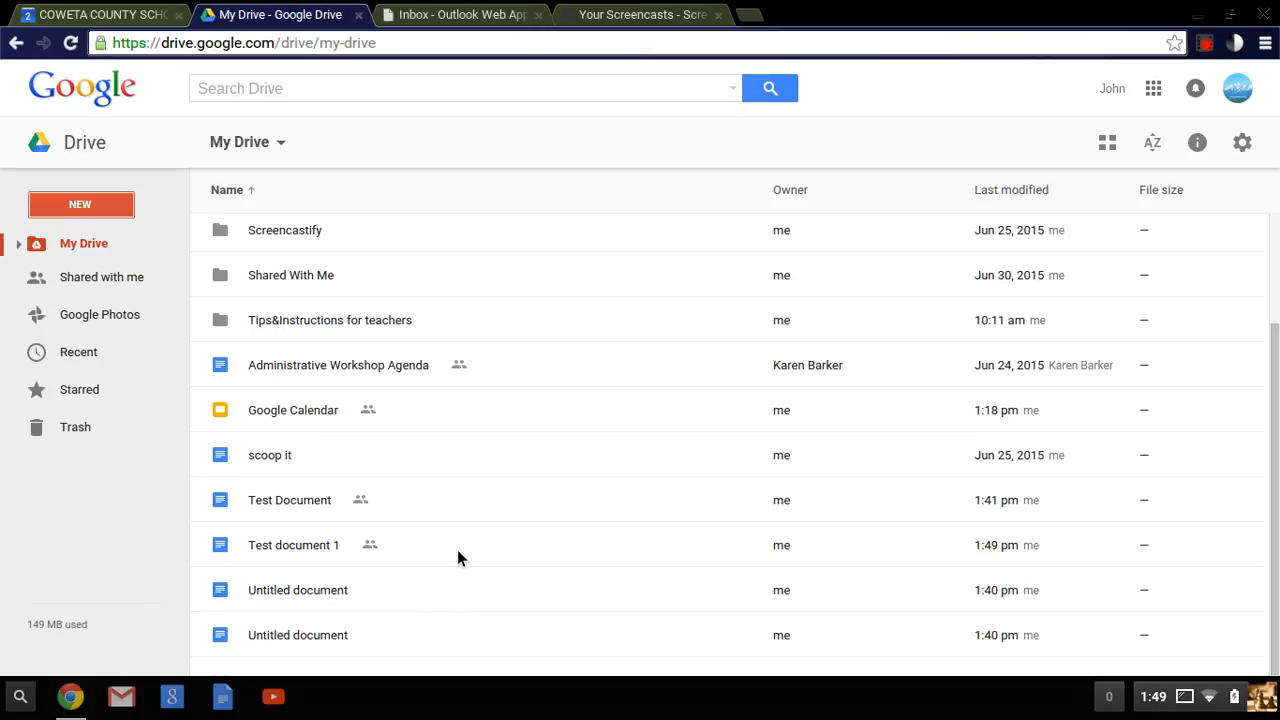
{"action": "scroll", "coordinate": [457, 558], "scroll_direction": "up", "scroll_amount": 3}
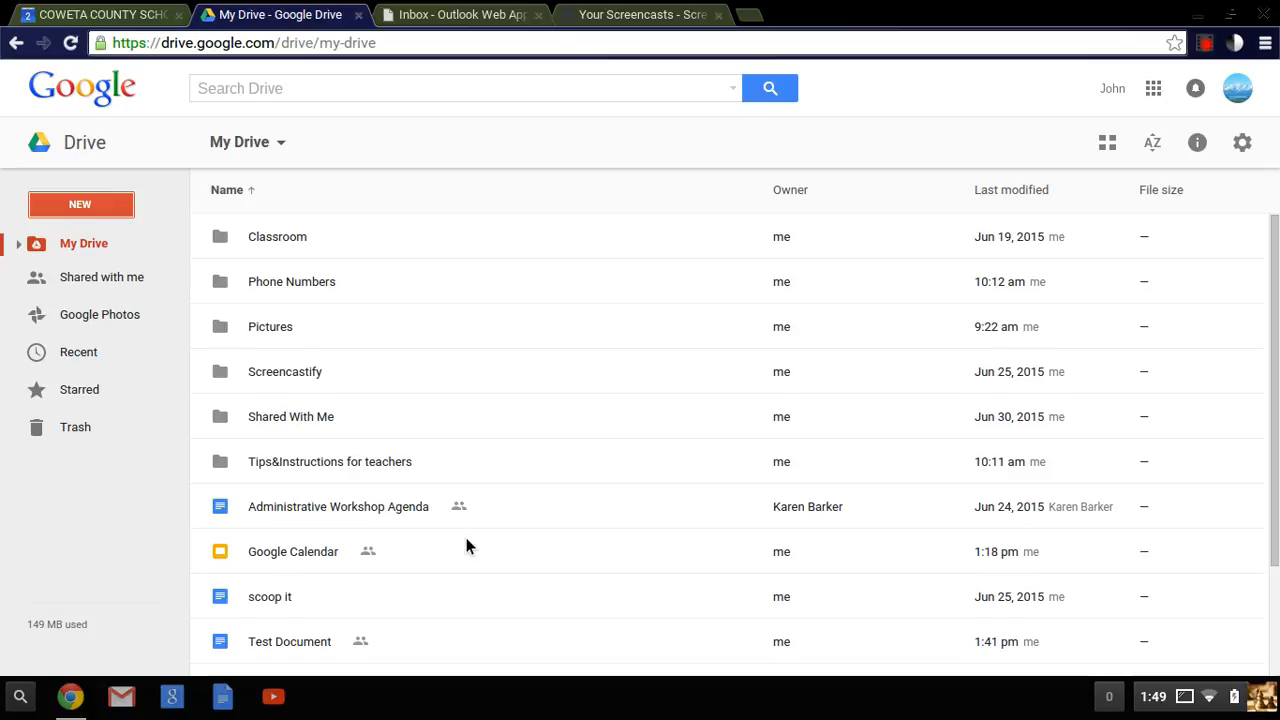
{"action": "left_click", "coordinate": [1205, 43]}
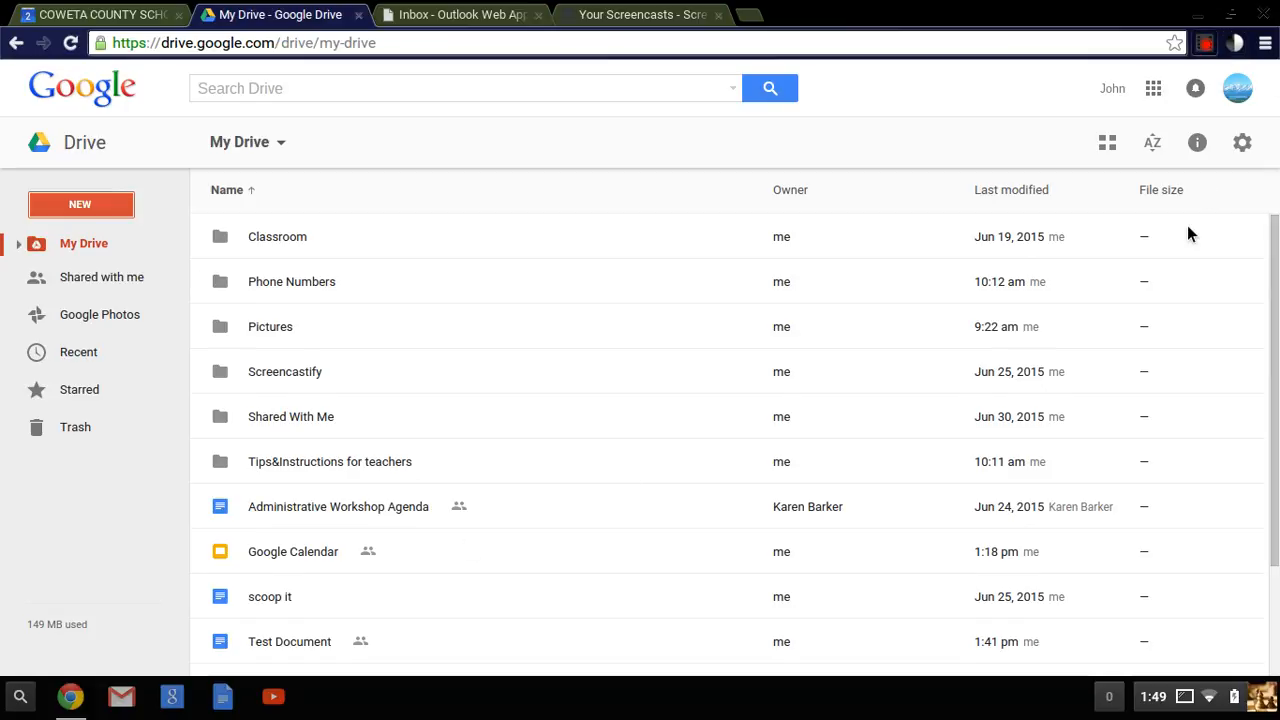